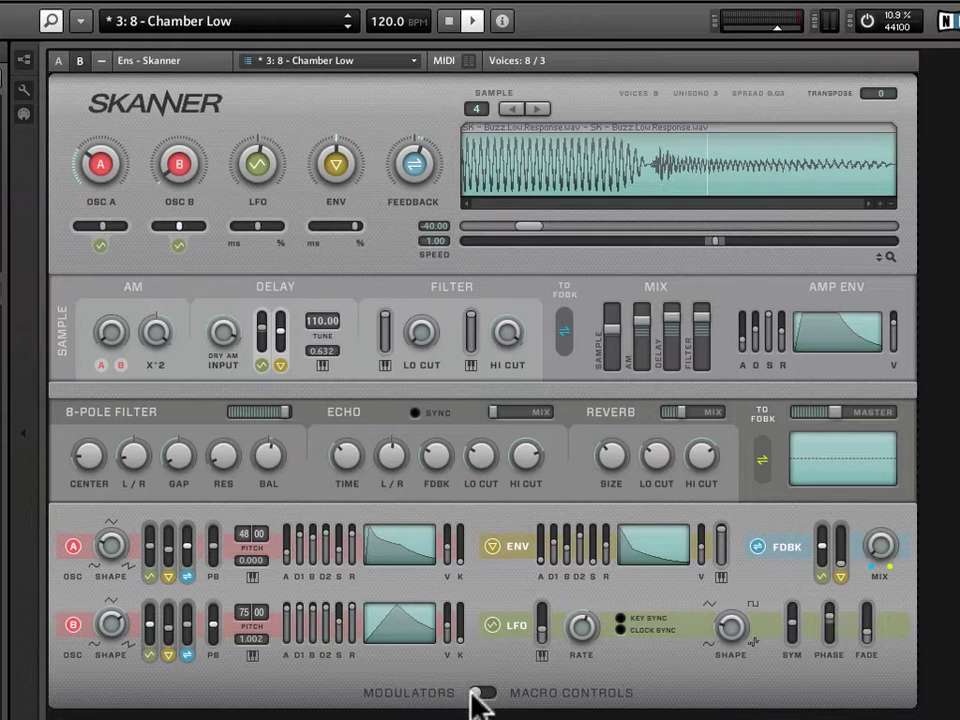
- Look at the Macro Controls view, return to the Modulators view and reload the 3: 8 - Chamber Low snapshot
click(484, 692)
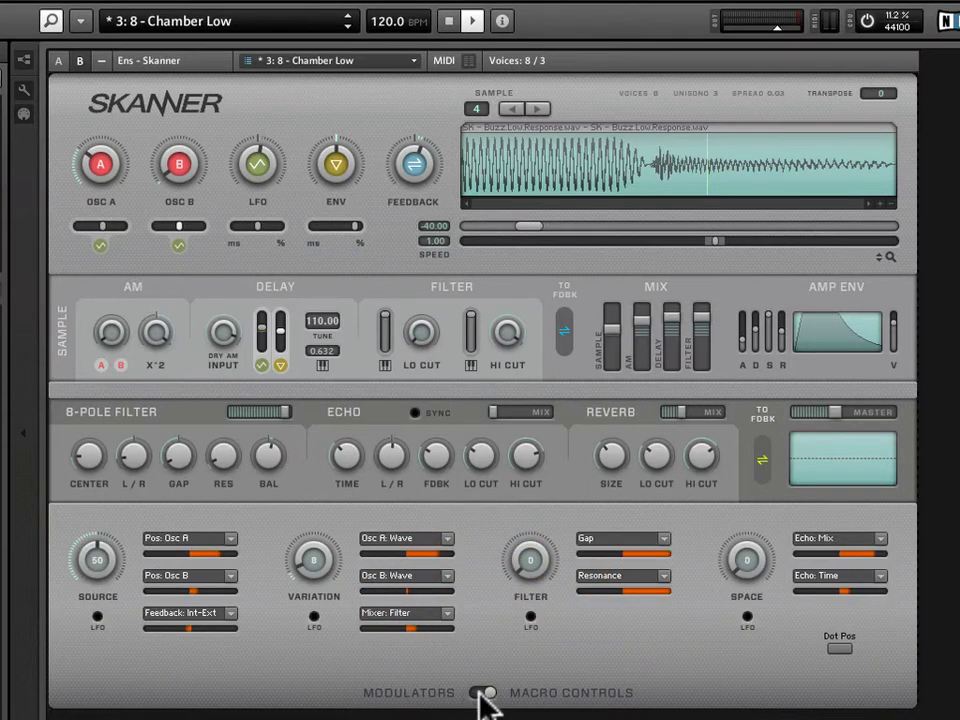
click(481, 693)
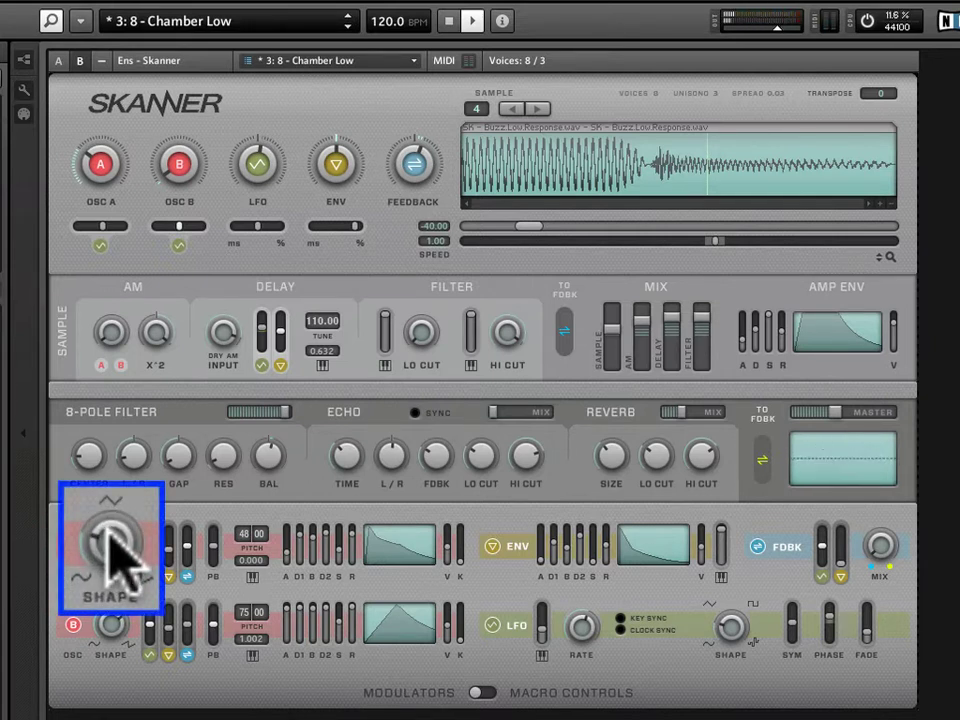
click(348, 25)
click(350, 15)
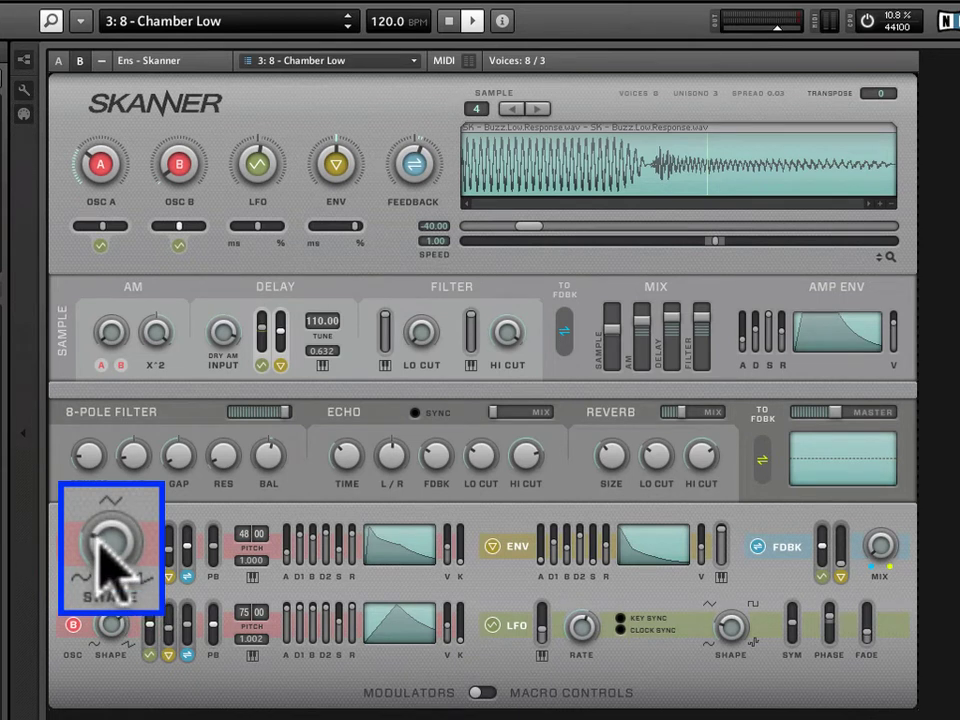
- Sweep oscillator A's Shape through sine, triangle and sawtooth, and settle it between sine and triangle
mouse_move(97, 537)
mouse_down()
mouse_move(101, 546)
mouse_move(105, 510)
mouse_up()
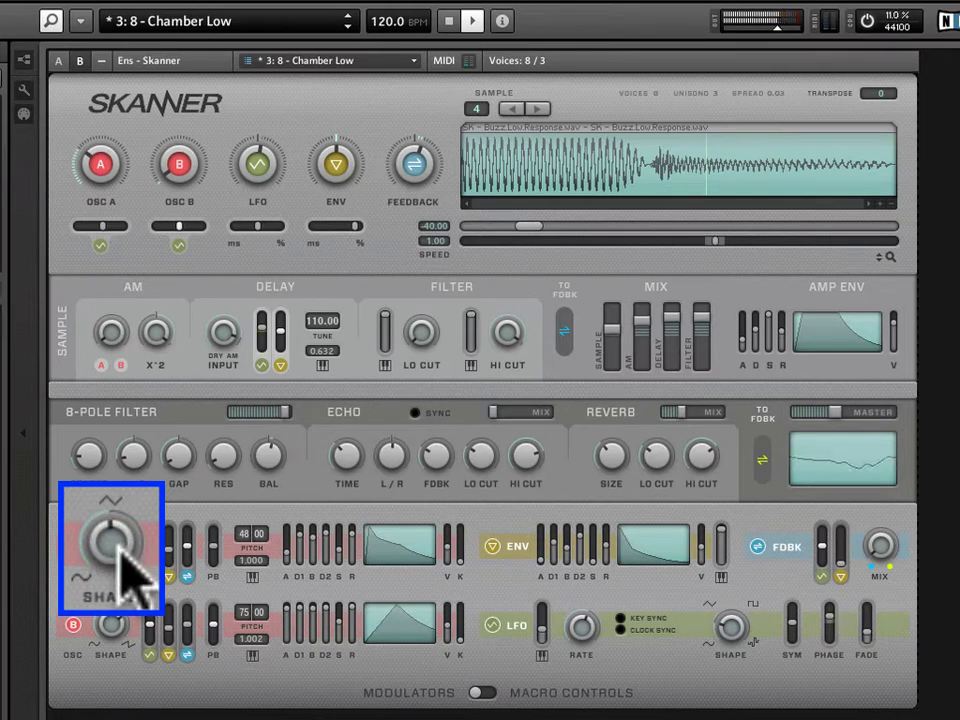
drag(120, 546, 130, 484)
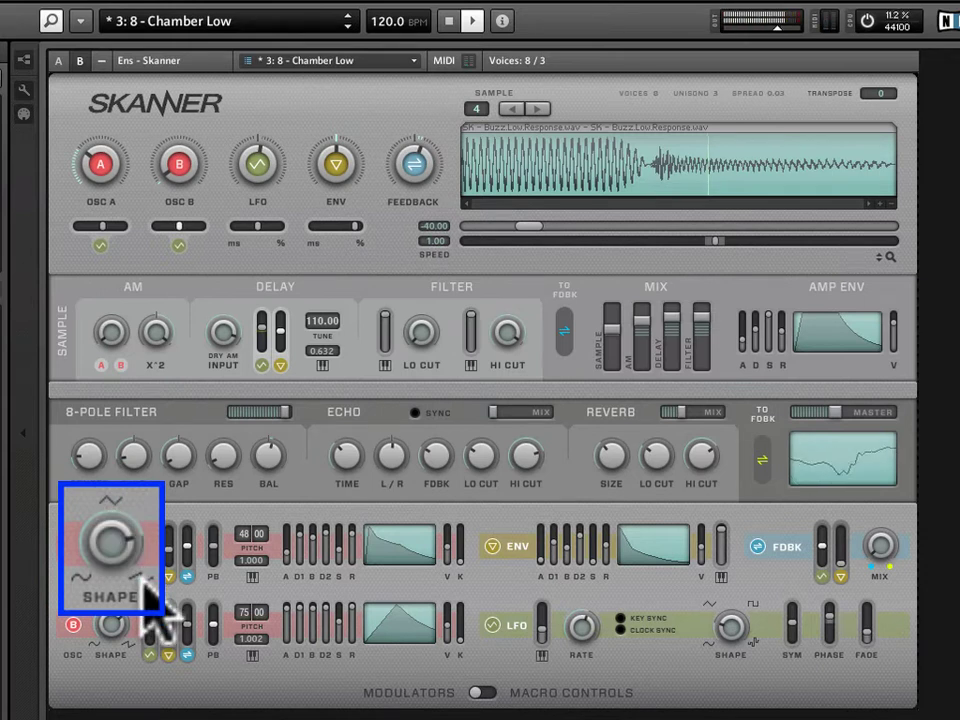
drag(119, 542, 122, 478)
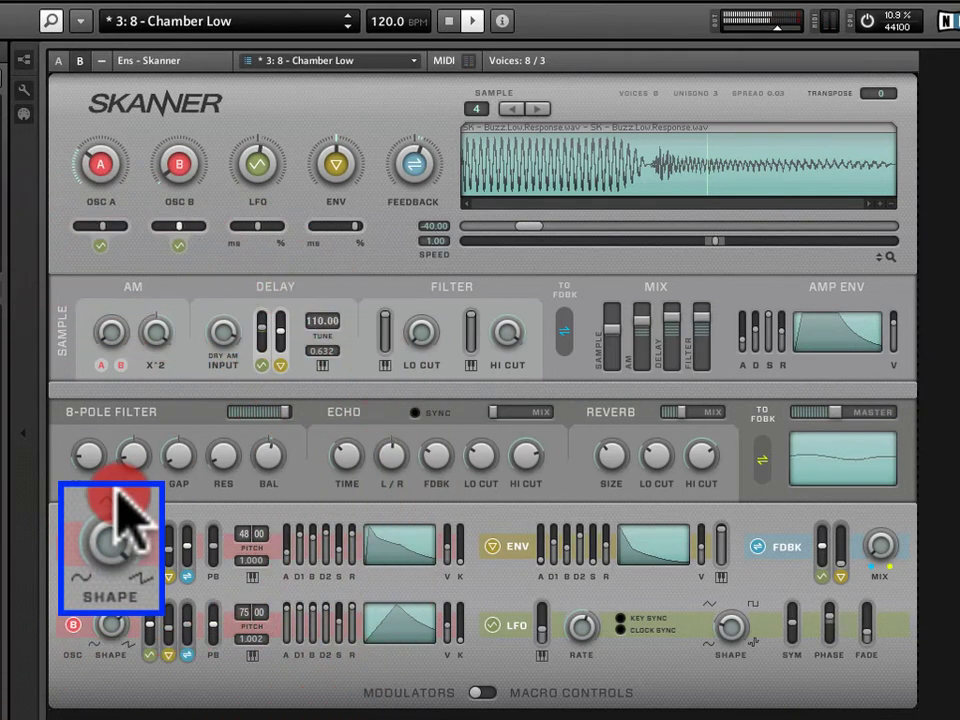
drag(112, 500, 156, 608)
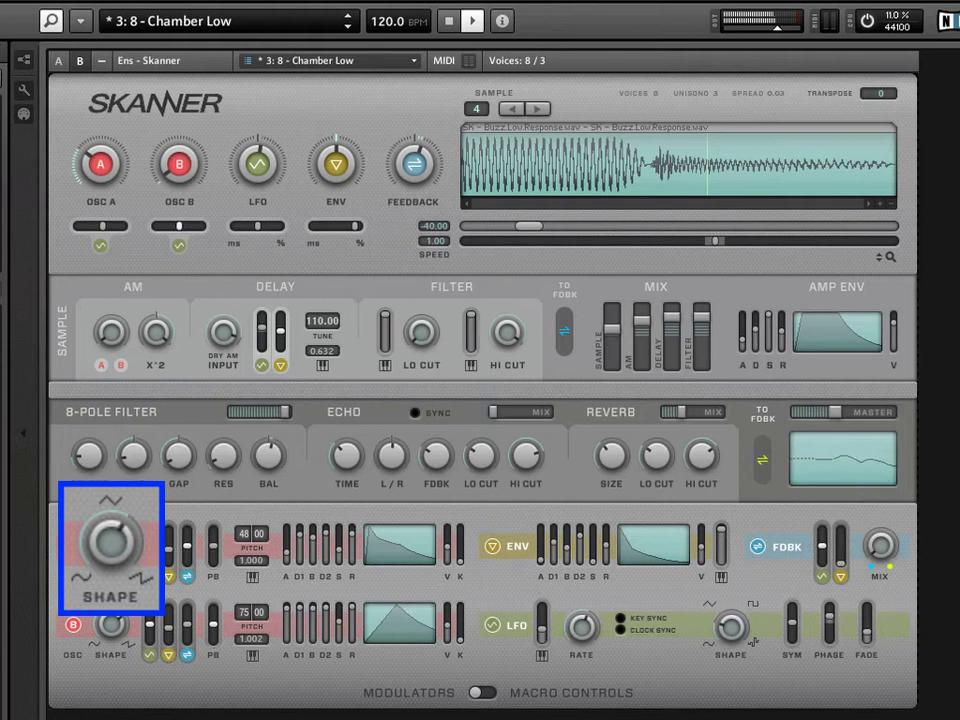
drag(134, 649, 136, 671)
drag(98, 552, 107, 531)
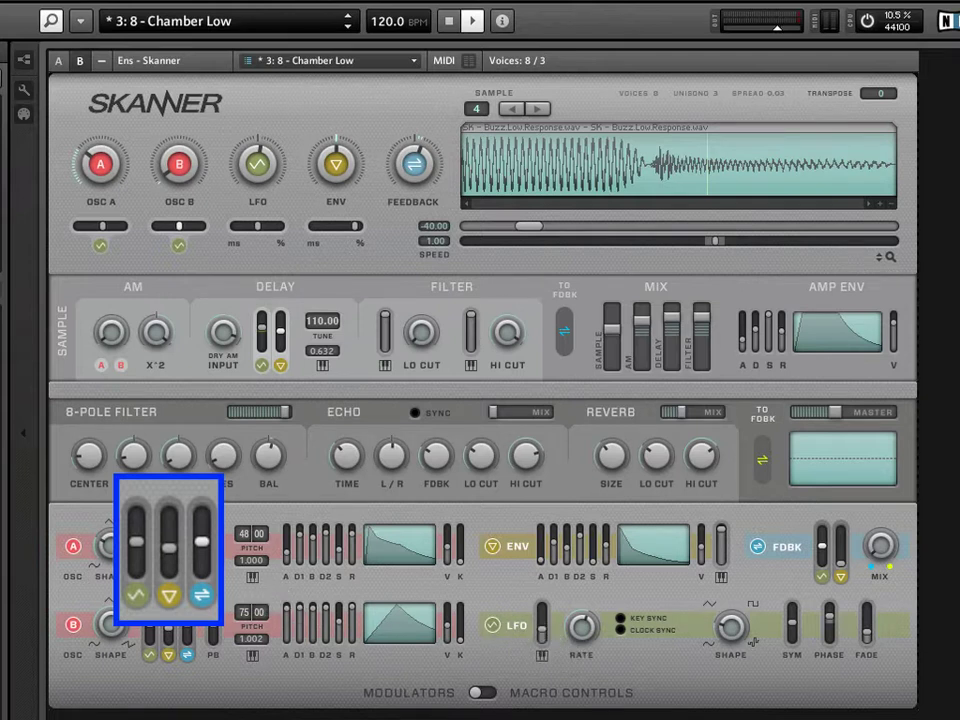
- Raise oscillator A's LFO modulation amount to maximum and vary the LFO's Rate and Shape
drag(137, 545, 152, 460)
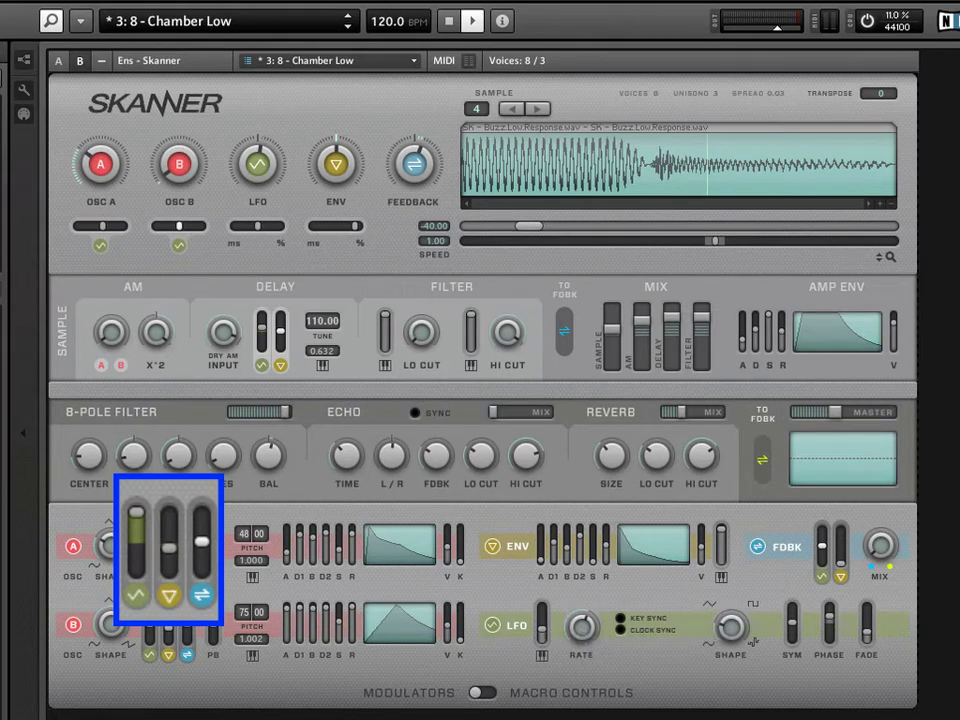
click(580, 628)
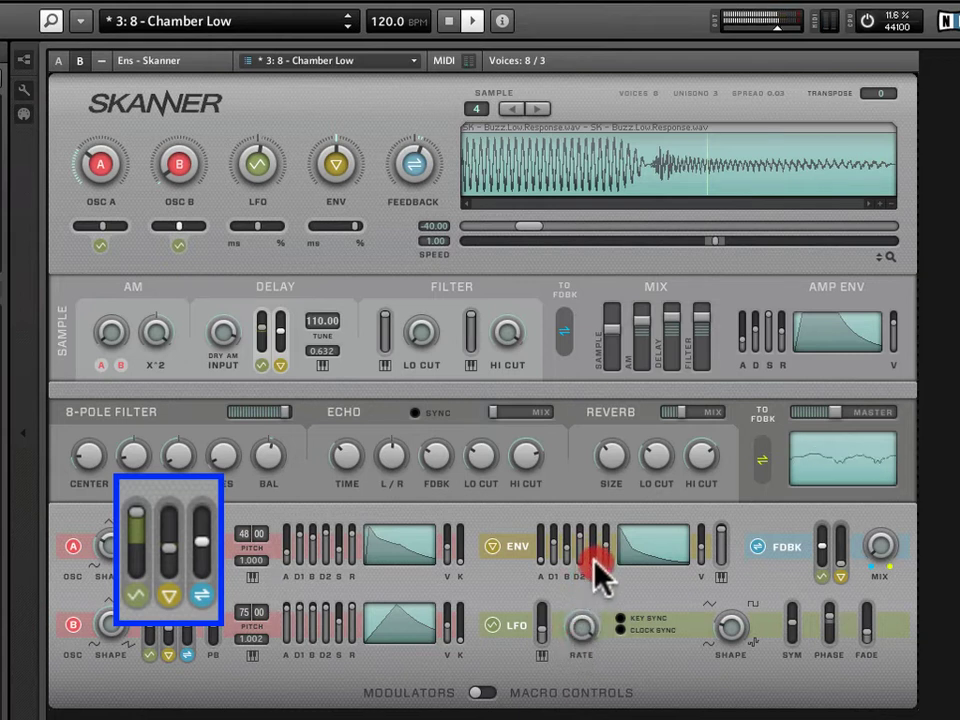
mouse_move(590, 633)
mouse_down()
mouse_move(606, 696)
mouse_move(606, 609)
mouse_move(614, 618)
mouse_up()
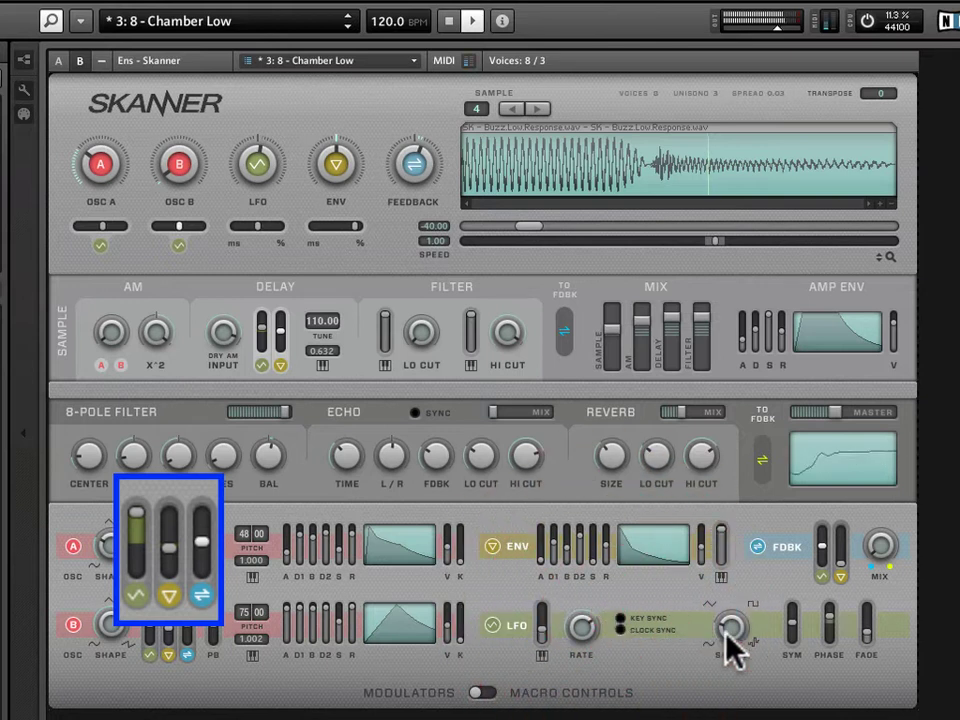
mouse_move(731, 645)
mouse_down()
mouse_move(742, 535)
mouse_move(748, 565)
mouse_up()
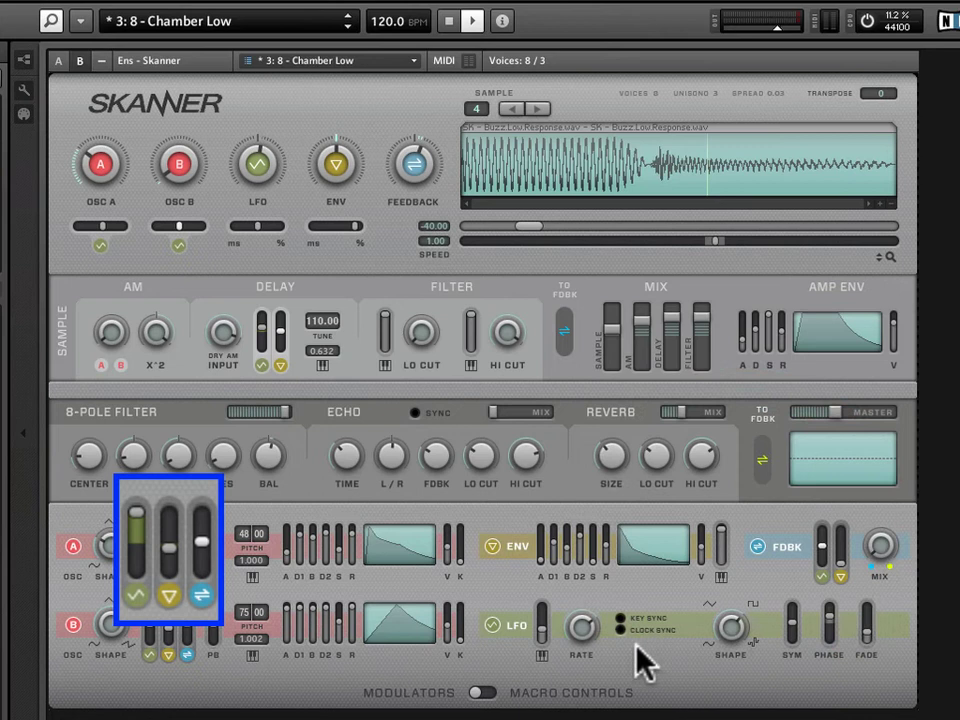
- Readjust the LFO's Rate and return oscillator A's LFO modulation amount to the centre
click(585, 630)
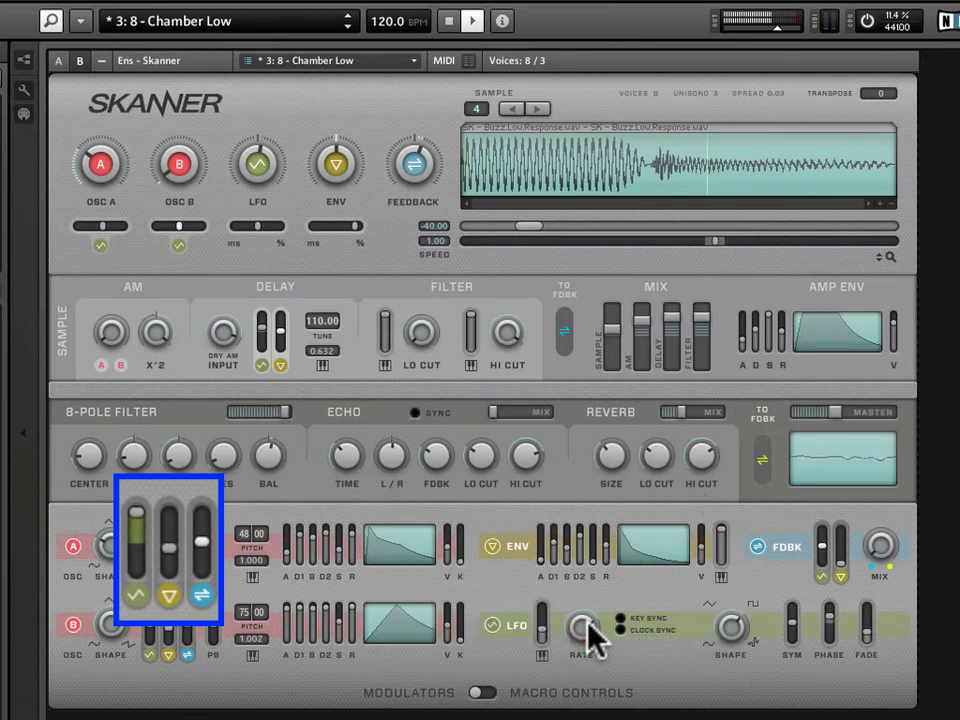
click(728, 610)
drag(575, 631, 590, 693)
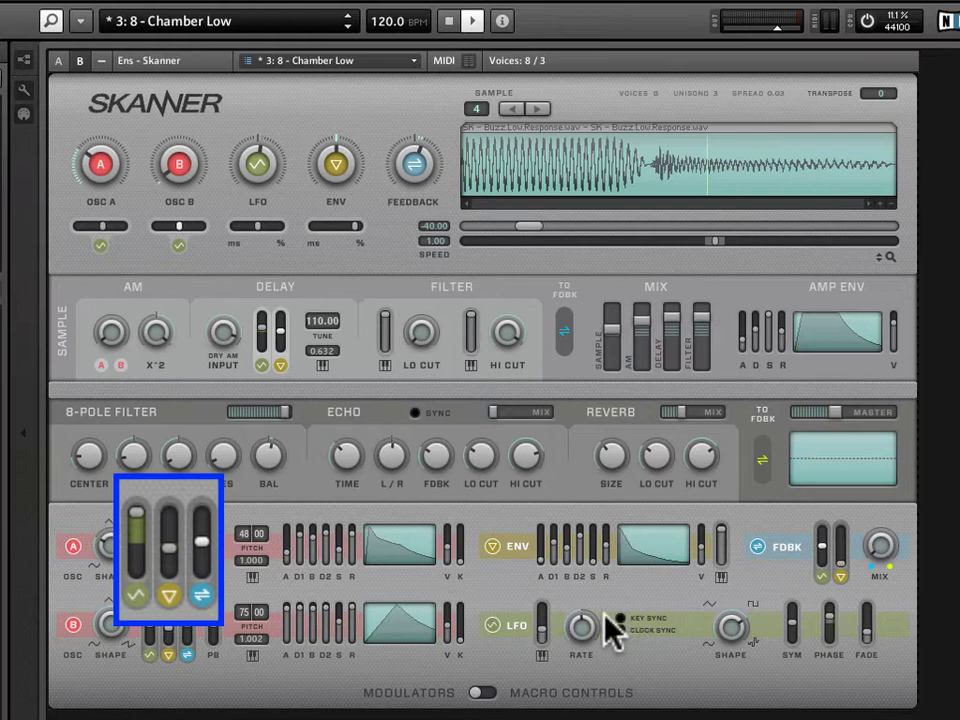
mouse_move(136, 508)
mouse_down()
mouse_move(146, 604)
mouse_move(135, 531)
mouse_move(135, 540)
mouse_up()
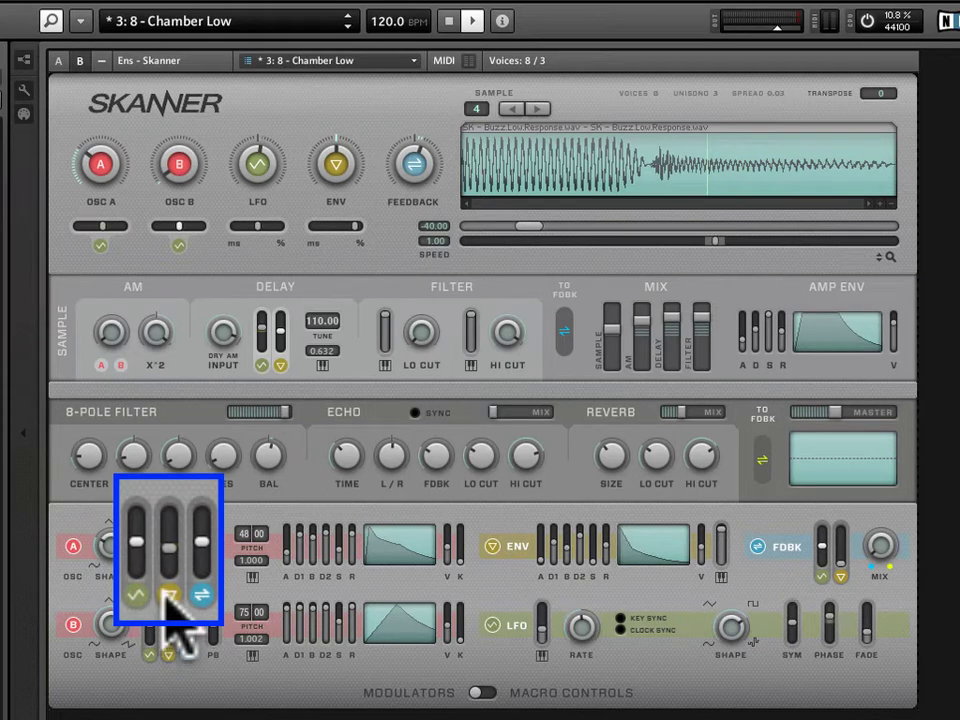
- Raise oscillator A's envelope modulation amount to maximum and lengthen the attack of the Env modulator
drag(168, 570, 181, 429)
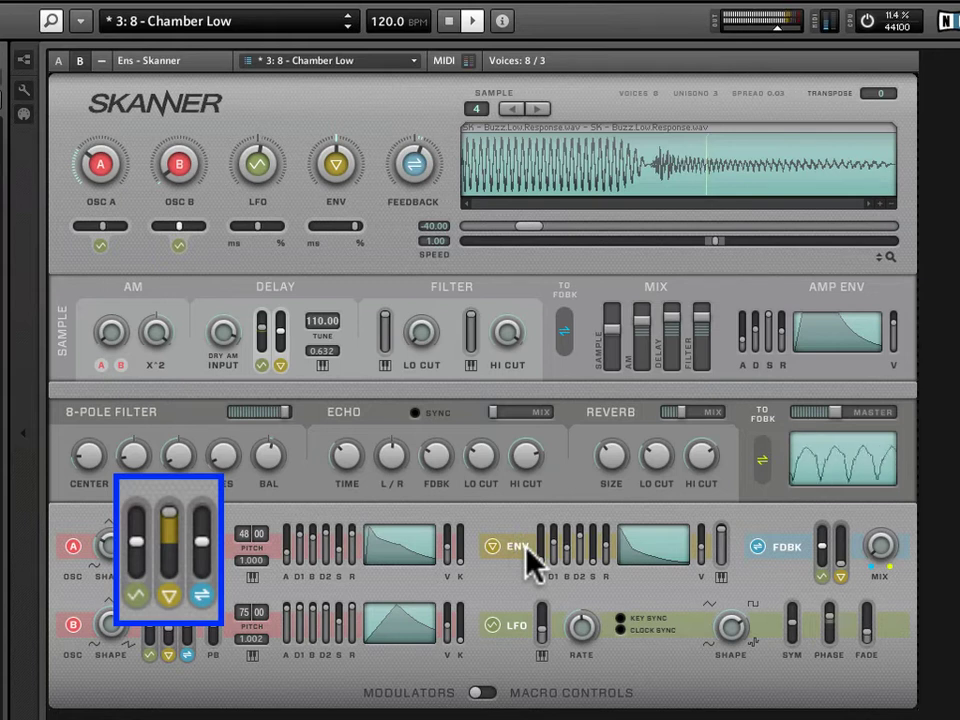
mouse_move(541, 557)
mouse_down()
mouse_move(550, 530)
mouse_move(542, 455)
mouse_up()
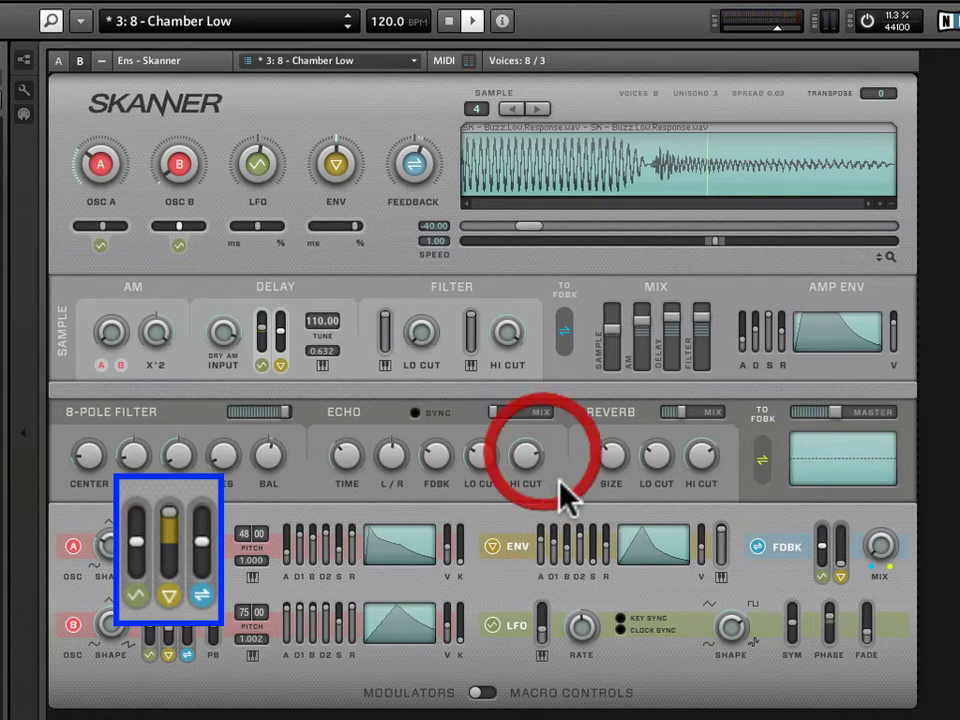
drag(647, 531, 633, 548)
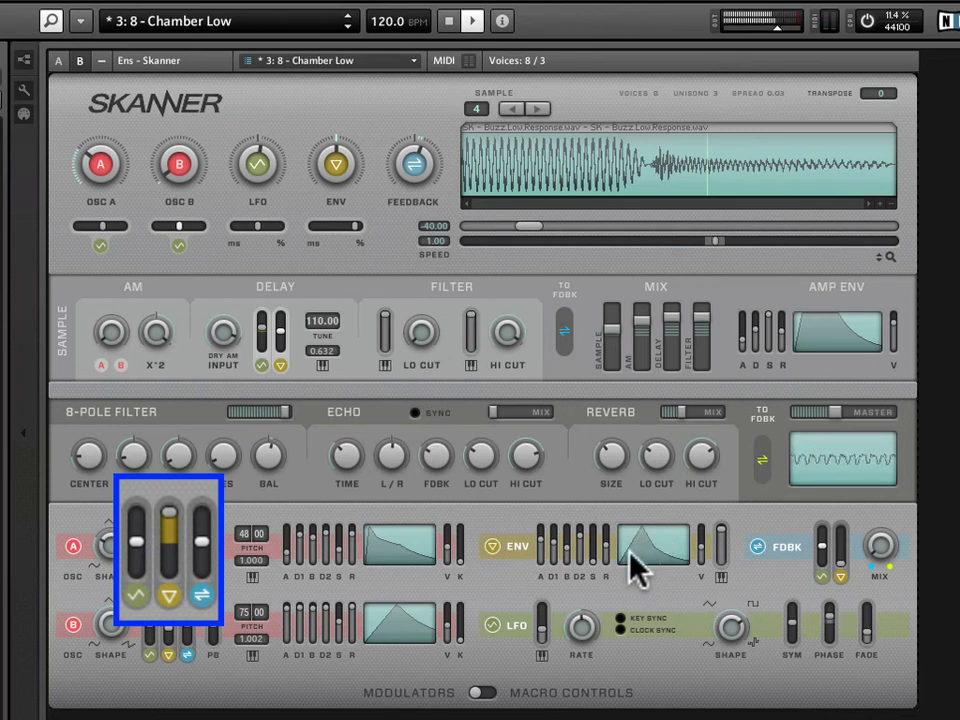
- Shorten the Env modulator's attack and return oscillator A's envelope modulation amount to the centre
click(542, 545)
click(540, 545)
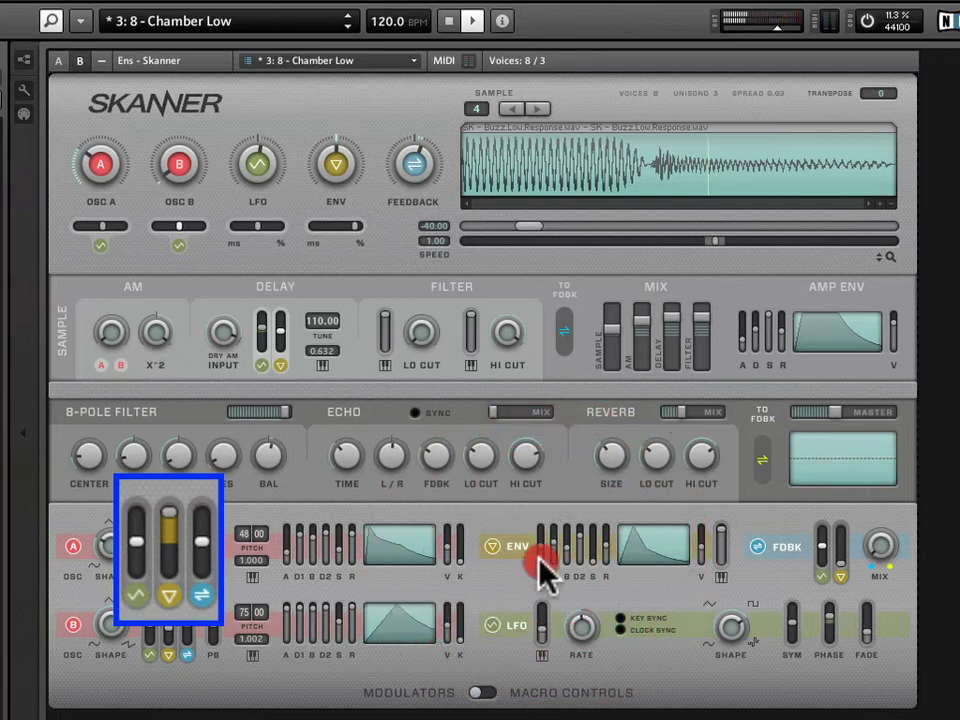
click(540, 548)
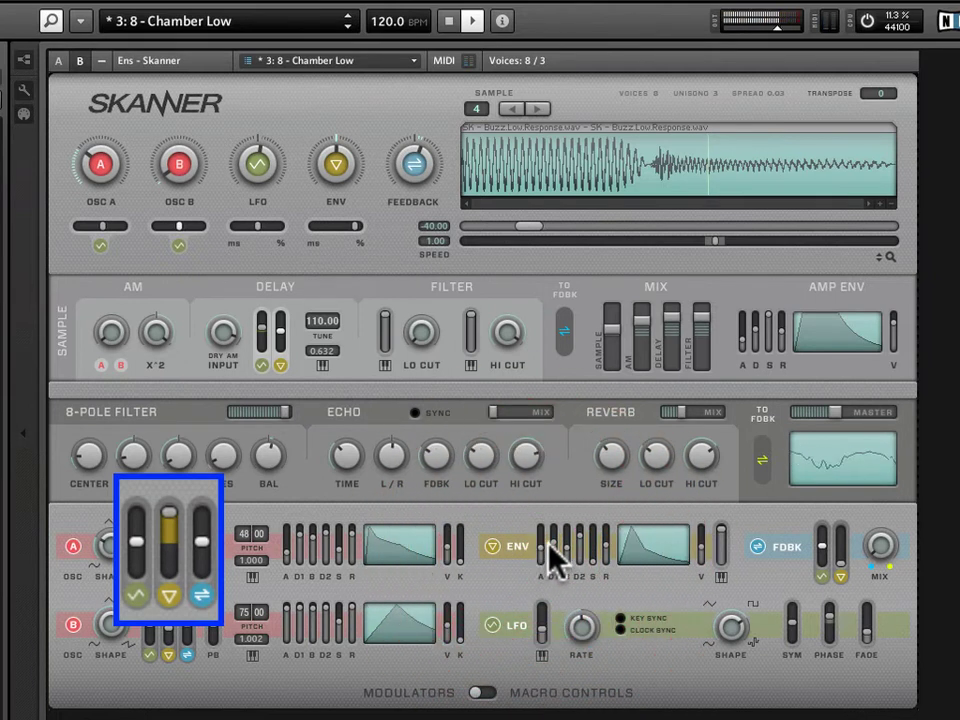
click(540, 550)
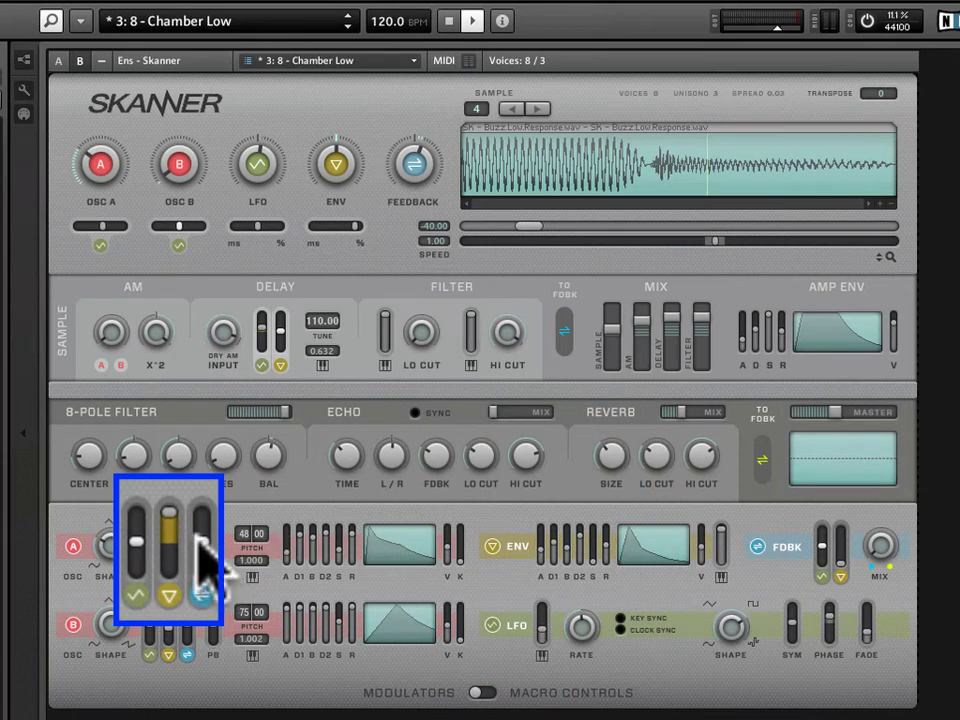
drag(170, 514, 167, 593)
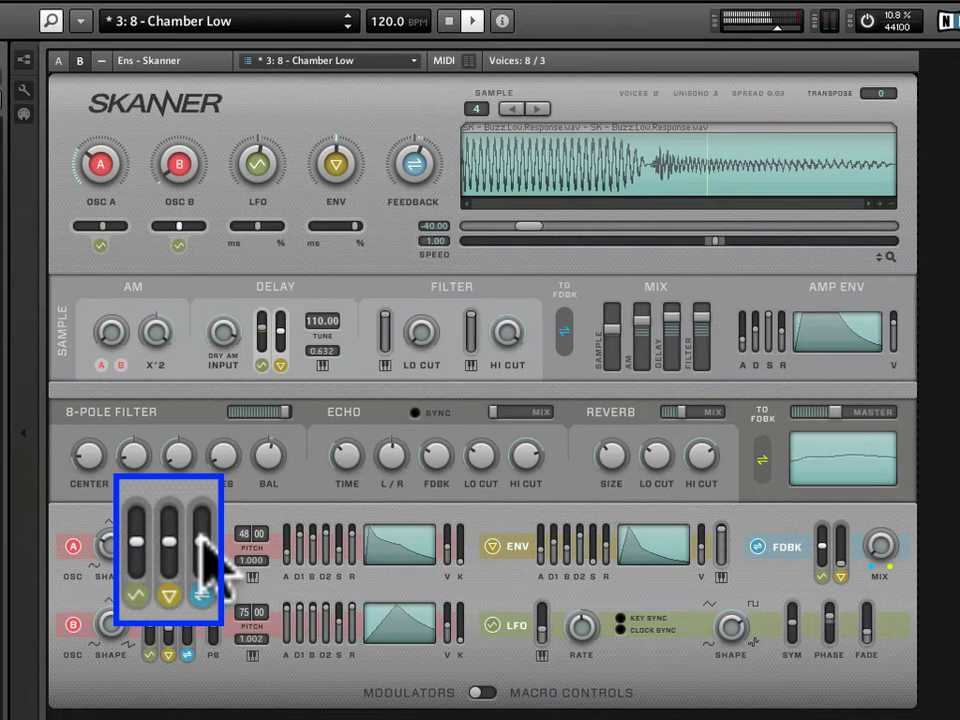
- Try positive feedback modulation on oscillator A and return its amount to the centre
drag(205, 550, 200, 480)
drag(206, 528, 203, 503)
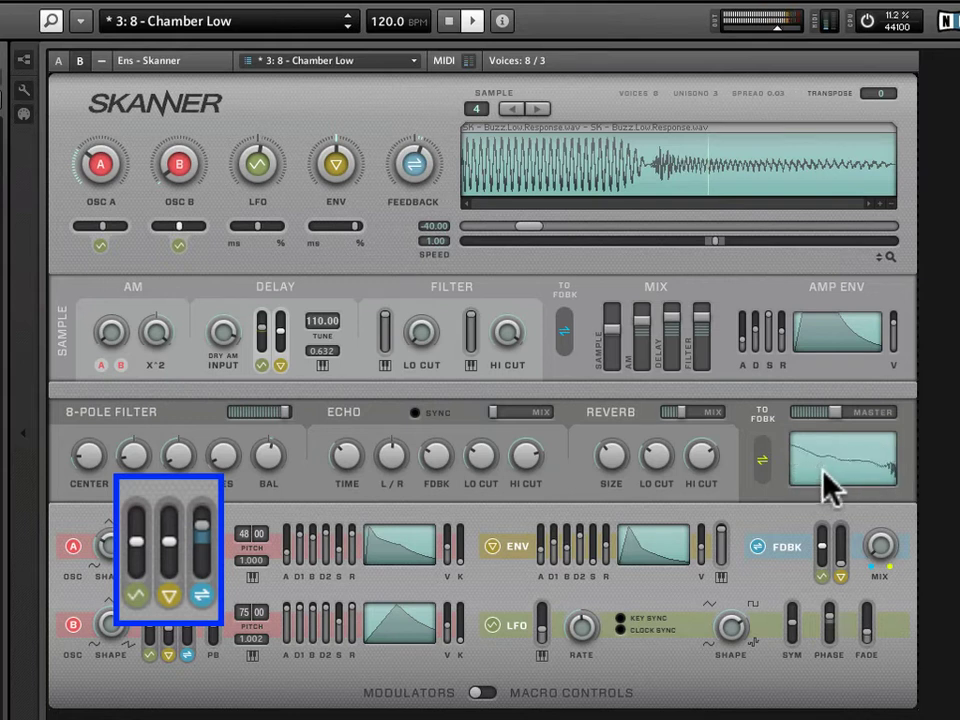
click(189, 549)
drag(190, 550, 195, 639)
- Try raising and lowering oscillator A's PB amount, and return it to the centre
click(215, 551)
drag(215, 553, 223, 466)
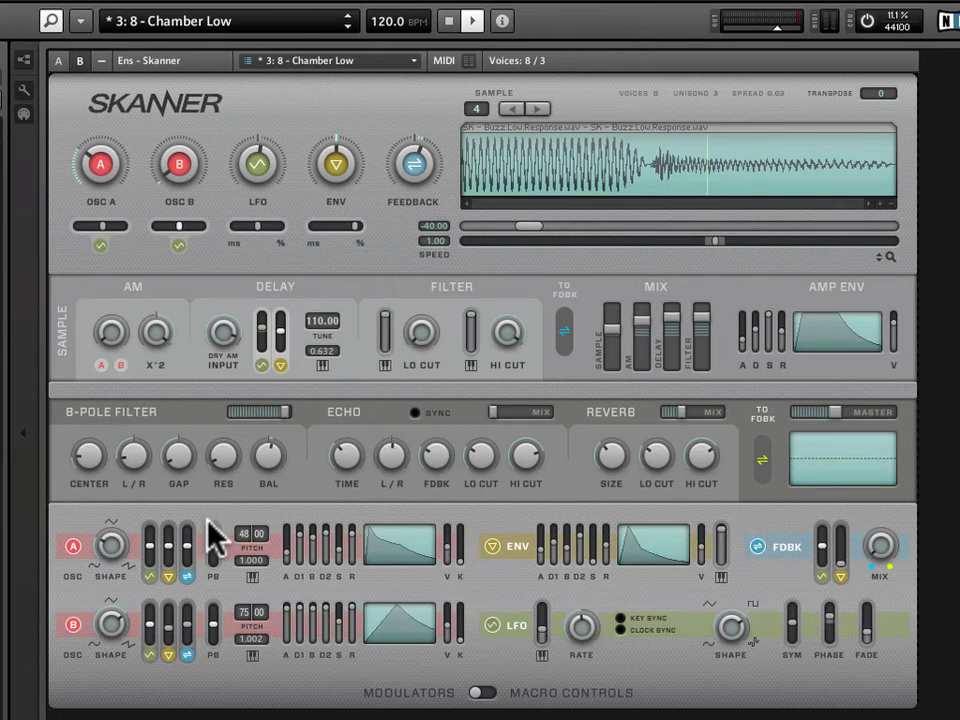
click(203, 578)
drag(207, 590, 233, 696)
drag(218, 486, 225, 475)
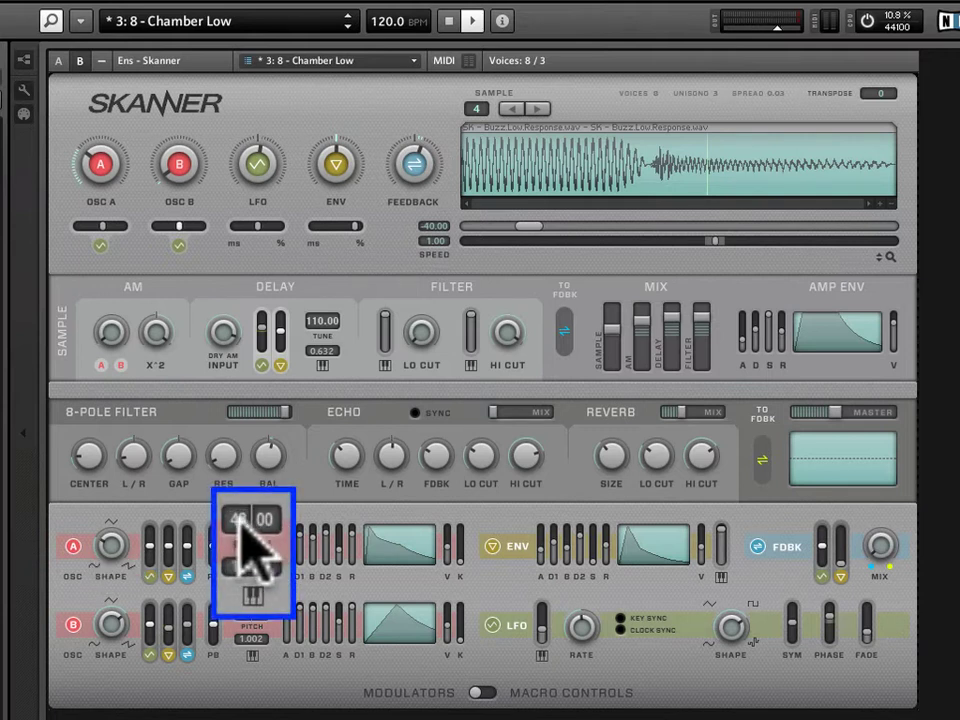
- Try oscillator A's pitch key tracking at 0.000, 1.027 and 1.055, and restore it to 1.000
mouse_move(236, 521)
mouse_down()
mouse_move(241, 486)
mouse_move(249, 570)
mouse_move(257, 432)
mouse_move(254, 520)
mouse_move(274, 495)
mouse_move(283, 338)
mouse_move(268, 490)
mouse_move(282, 492)
mouse_move(294, 516)
mouse_move(271, 553)
mouse_up()
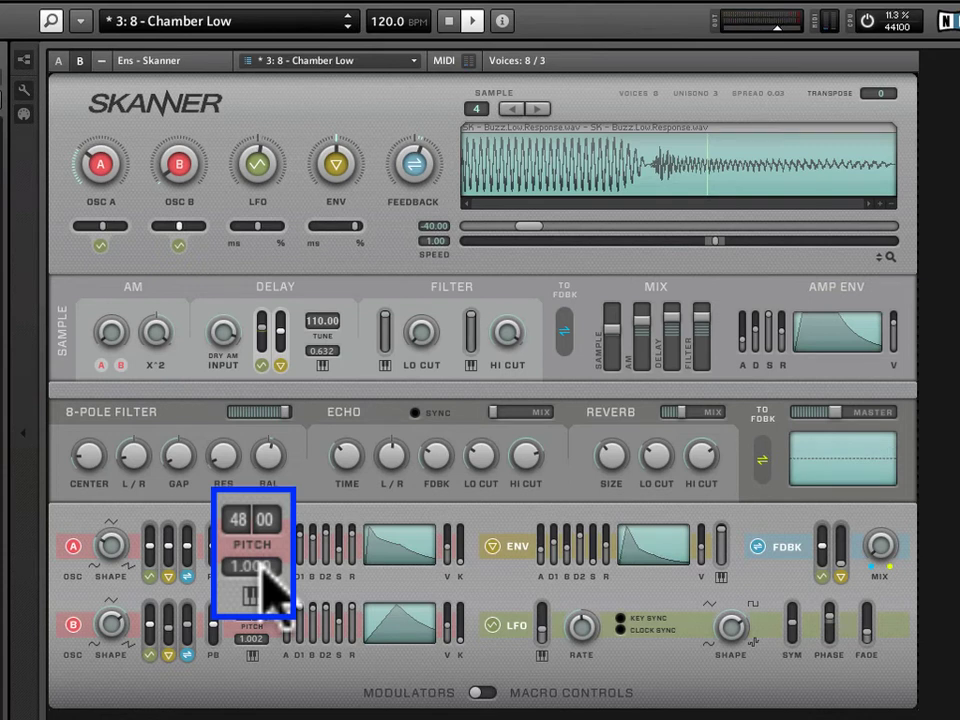
drag(264, 568, 254, 718)
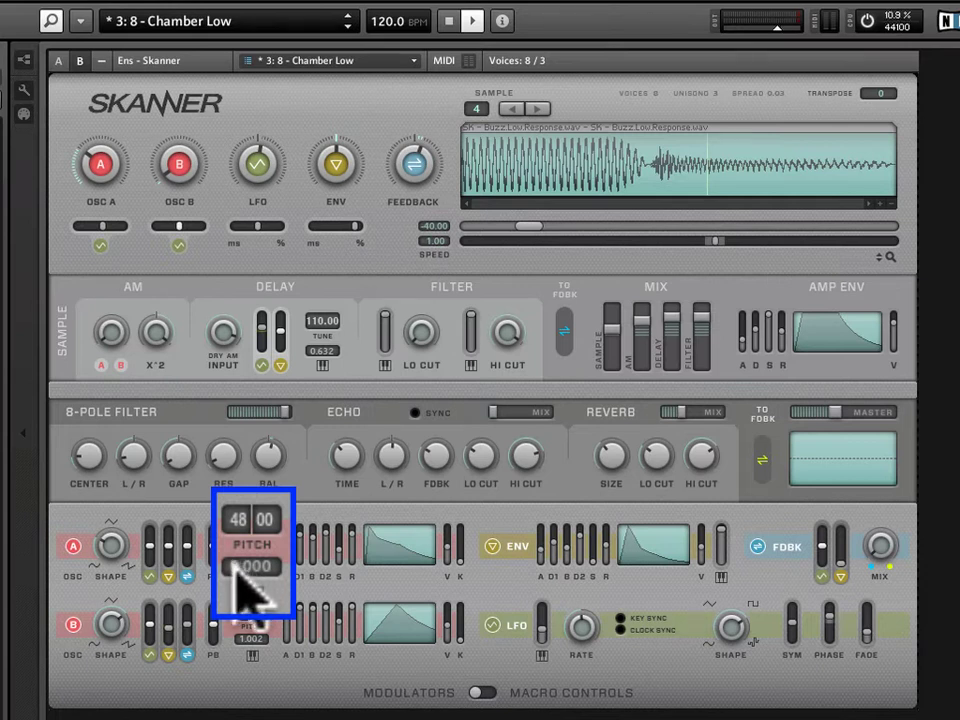
drag(236, 567, 263, 355)
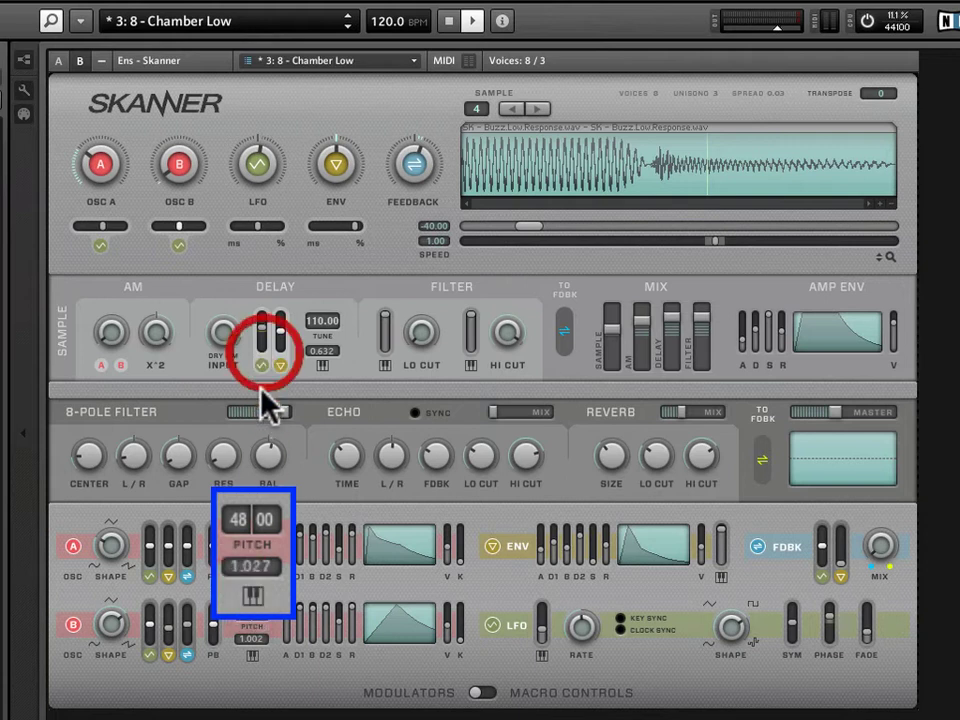
drag(246, 565, 261, 431)
click(271, 552)
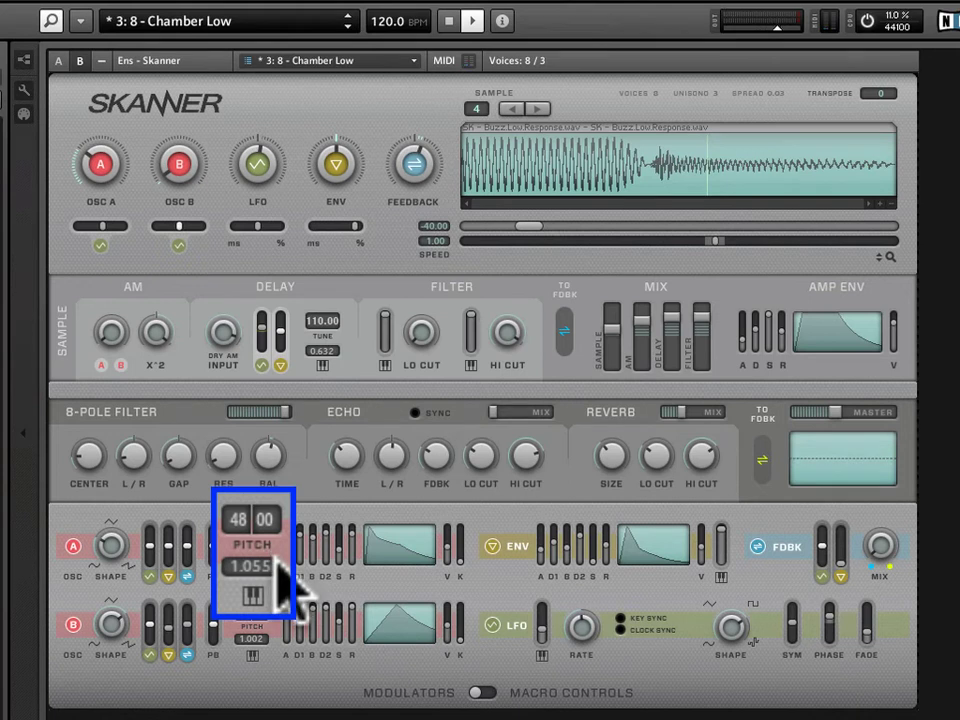
mouse_move(280, 578)
mouse_down()
mouse_move(276, 602)
mouse_move(252, 573)
mouse_up()
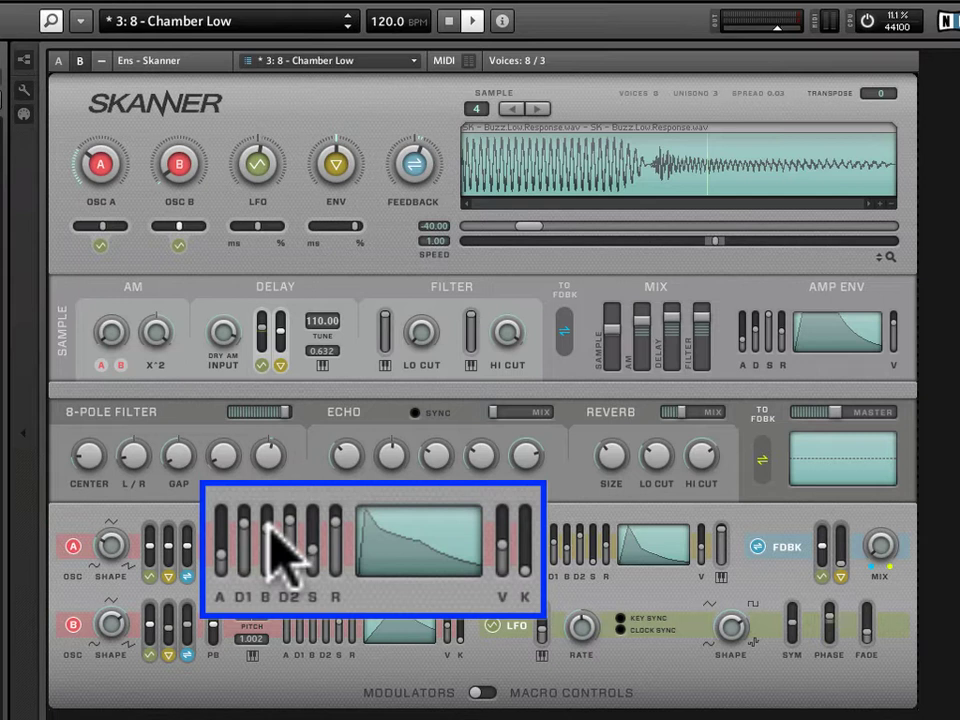
- Reshape oscillator A's envelope by adjusting its breakpoint, both decays, attack and release
drag(267, 525, 297, 468)
drag(243, 520, 303, 496)
drag(224, 551, 272, 586)
drag(290, 529, 333, 617)
drag(333, 542, 333, 577)
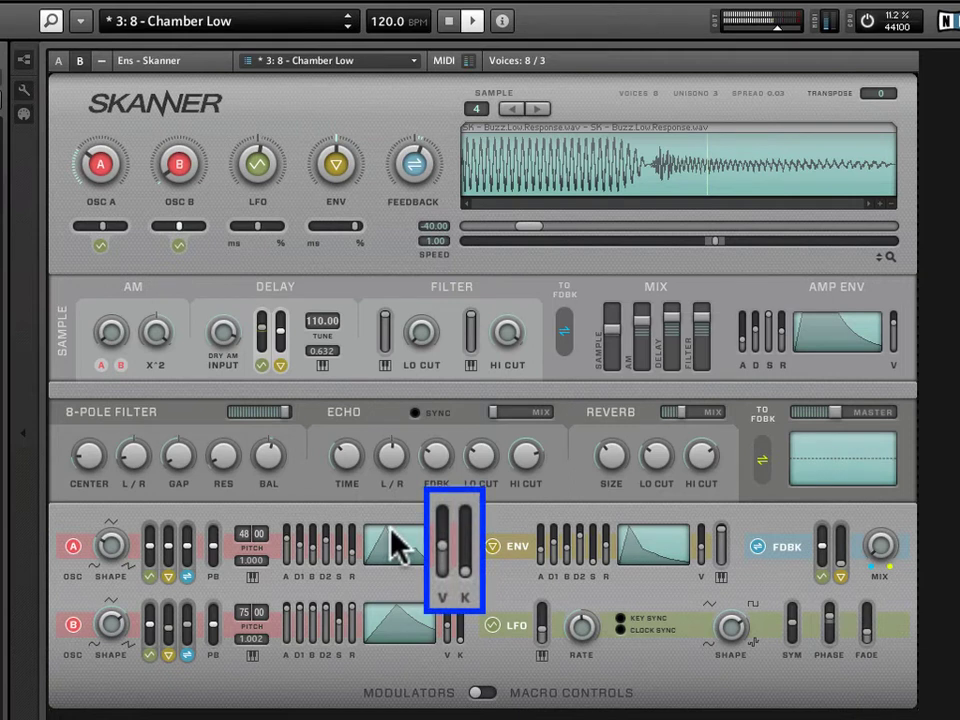
- Raise oscillator A's envelope velocity amount (V) to maximum and bring it down to minimum
drag(444, 545, 447, 466)
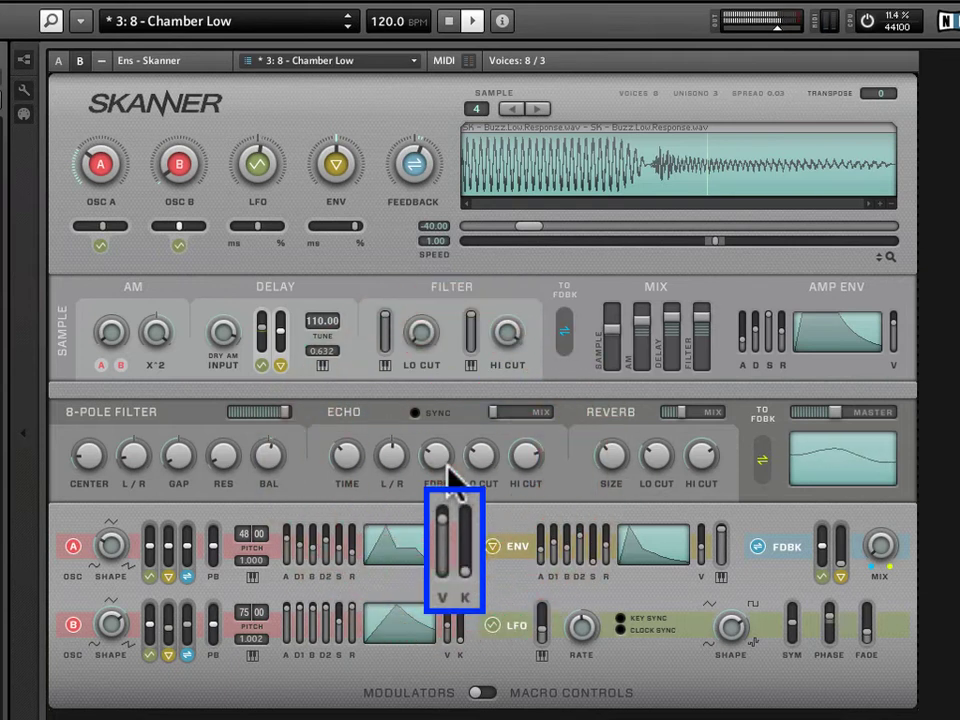
click(447, 520)
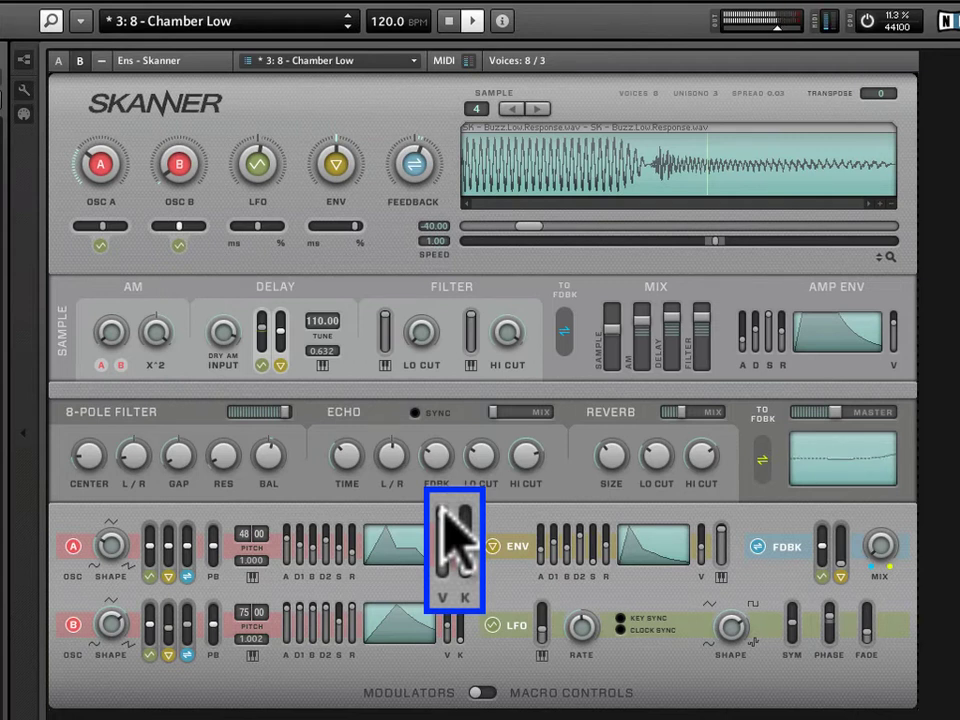
click(452, 530)
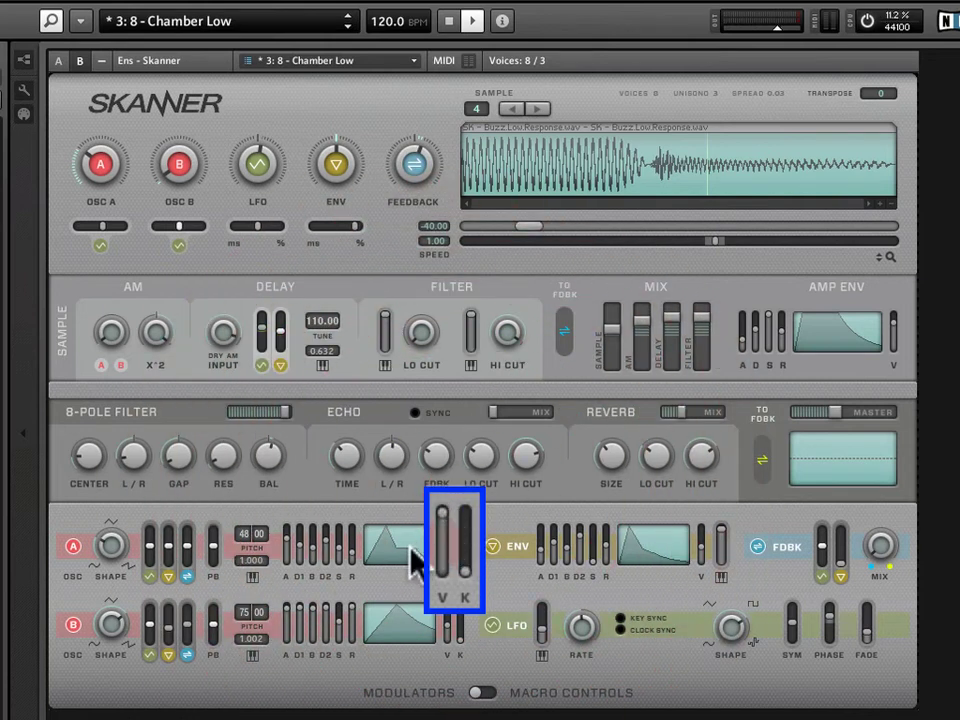
drag(443, 512, 450, 719)
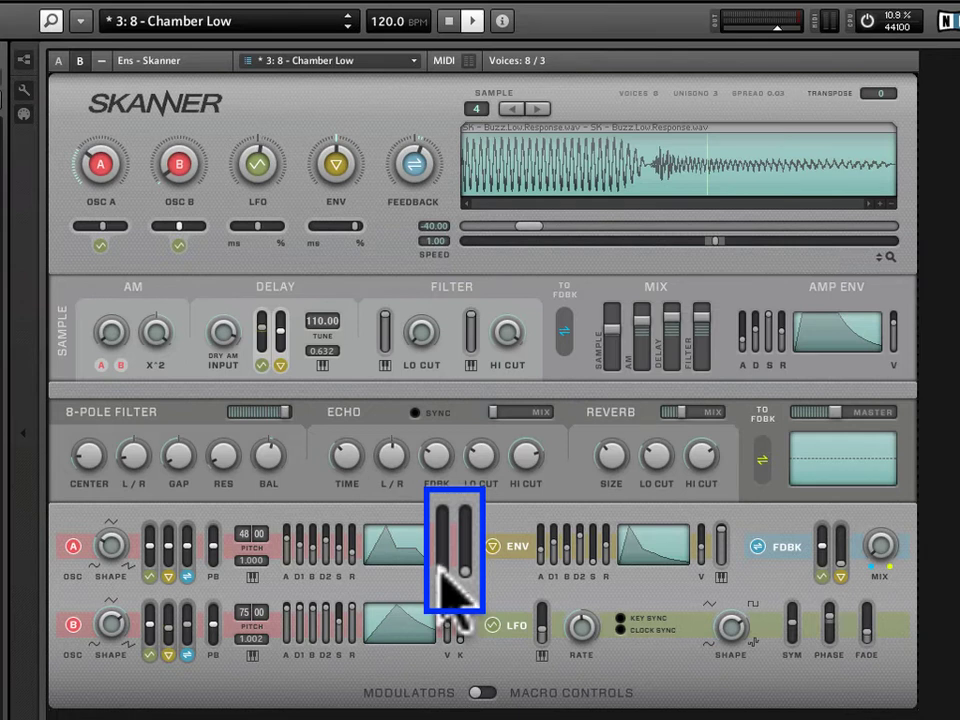
- Raise oscillator A's envelope key tracking amount (K) from minimum to roughly three quarters of its range
click(466, 573)
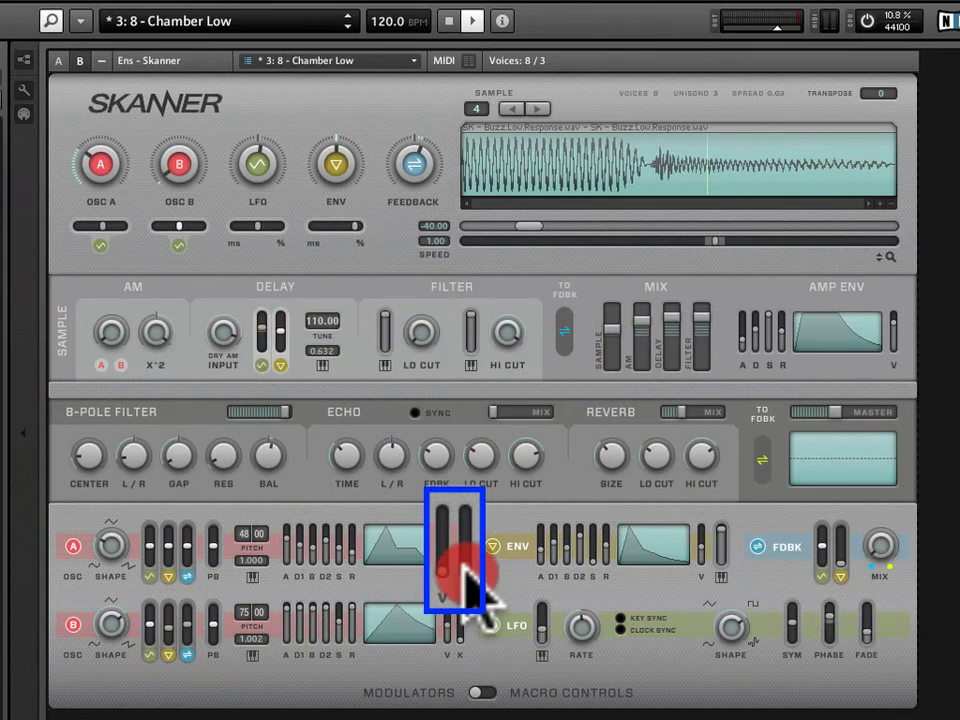
mouse_move(466, 568)
mouse_down()
mouse_move(469, 454)
mouse_move(455, 525)
mouse_move(472, 510)
mouse_up()
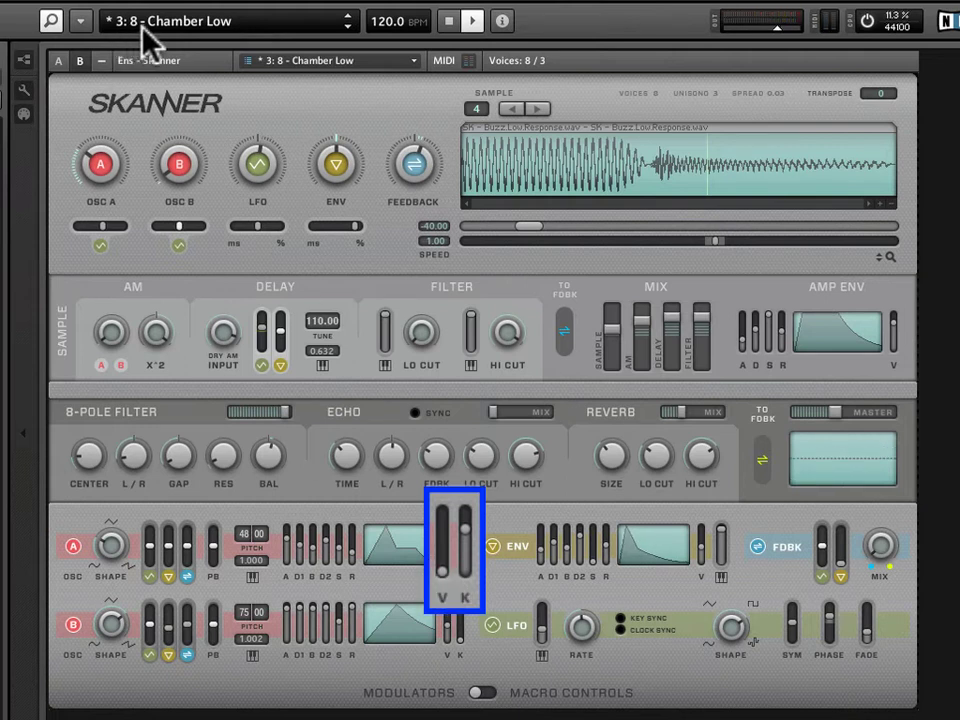
- Load the Keys preset 5: 1 - Wooden Object
click(108, 20)
mouse_move(155, 110)
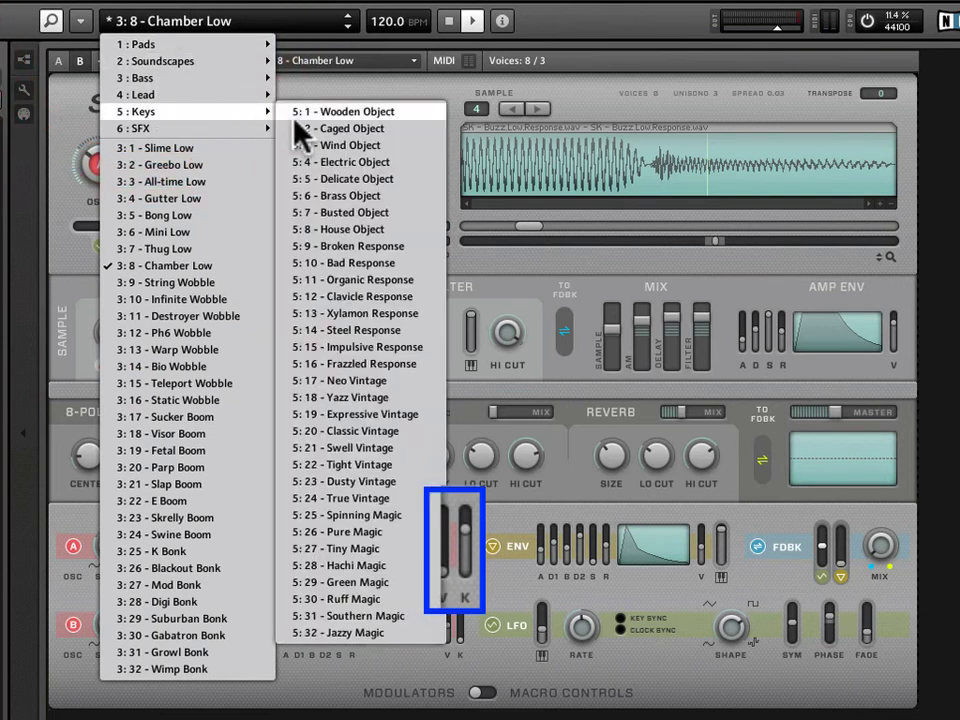
drag(299, 104, 299, 105)
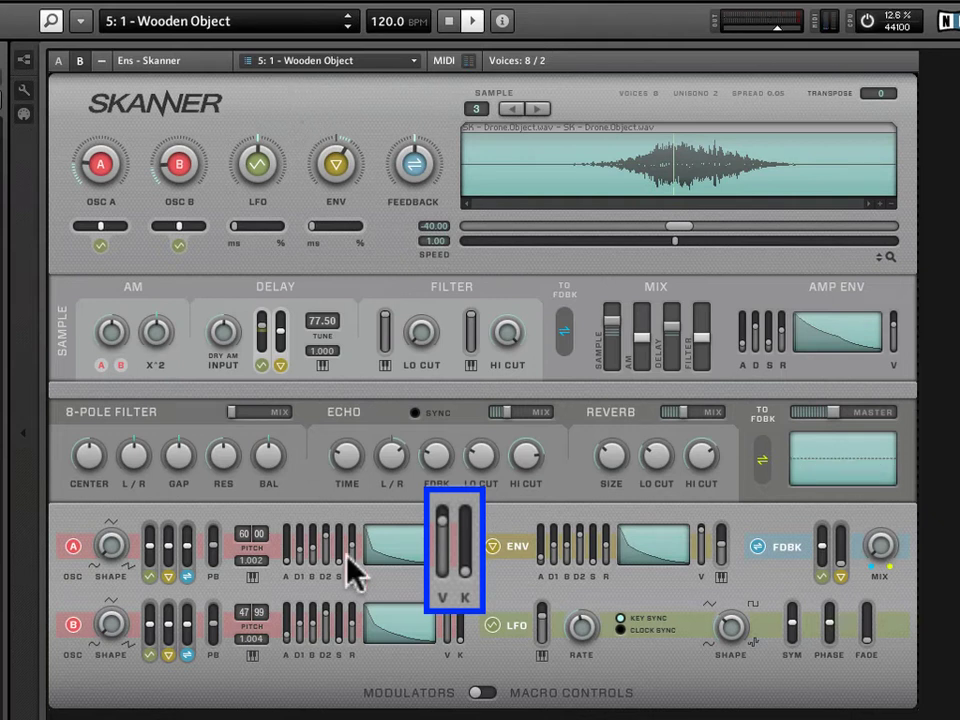
- Try oscillator A's envelope key tracking (K) at maximum in the Wooden Object preset, and return it to minimum
drag(463, 568, 467, 372)
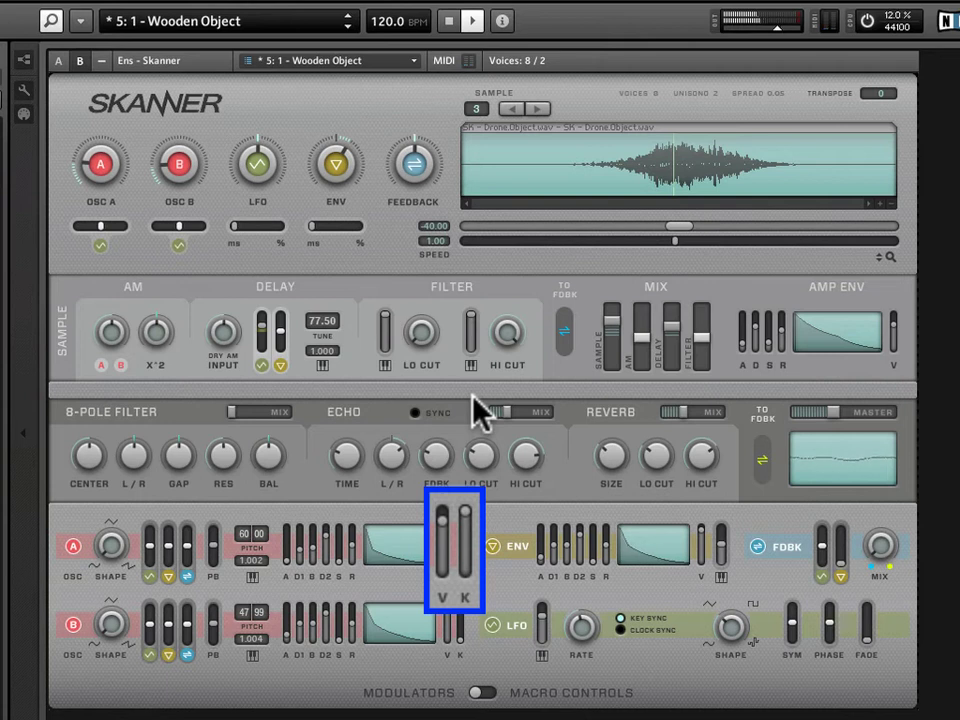
drag(465, 515, 466, 712)
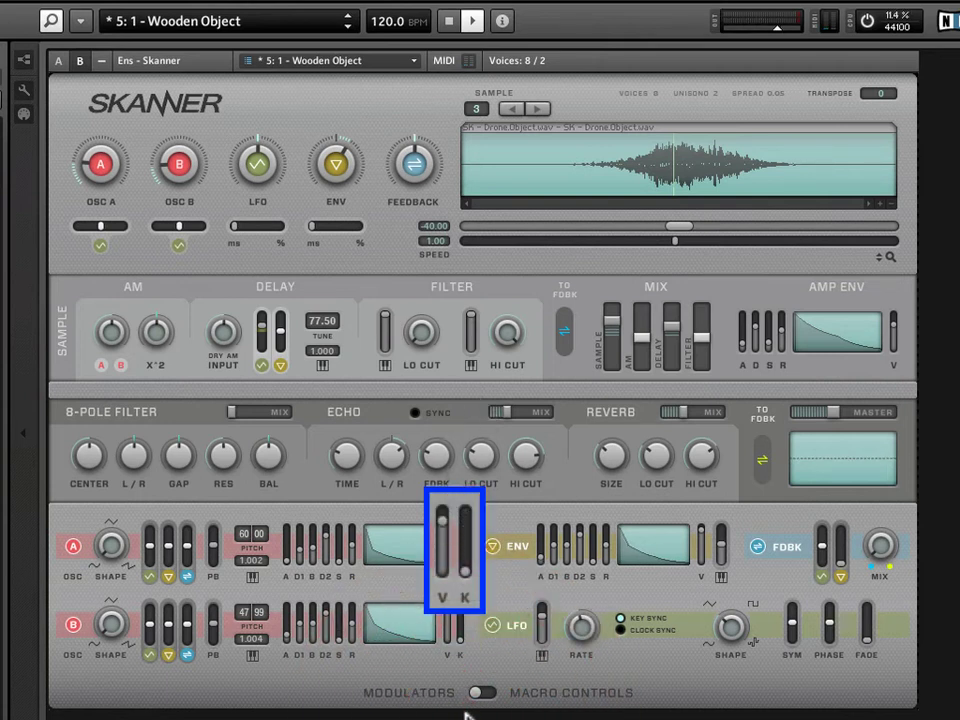